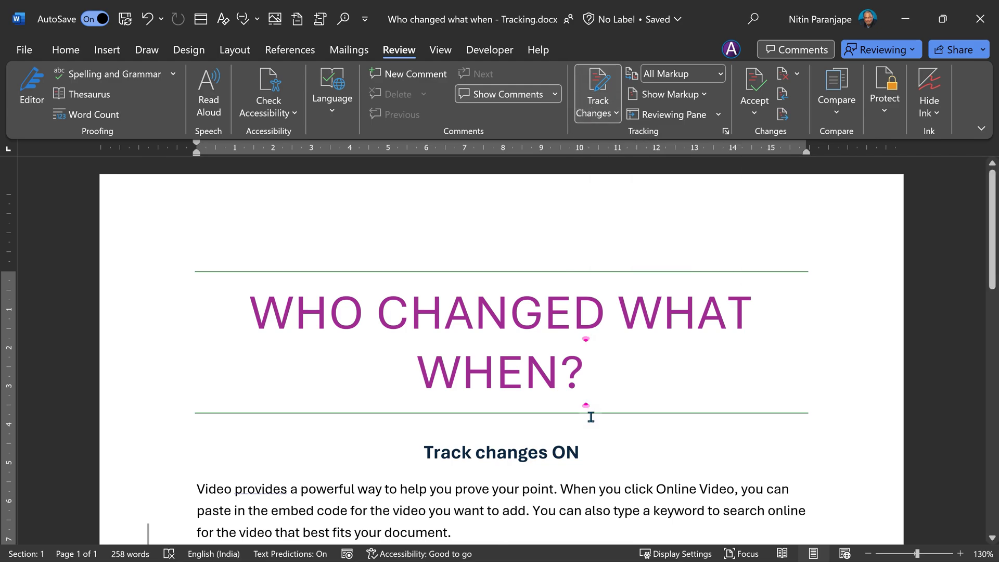
Read the revision tooltip on the tracked insertion, then switch to Who changed what when.docx.
{"action": "scroll", "coordinate": [655, 404], "scroll_direction": "down", "scroll_amount": 4}
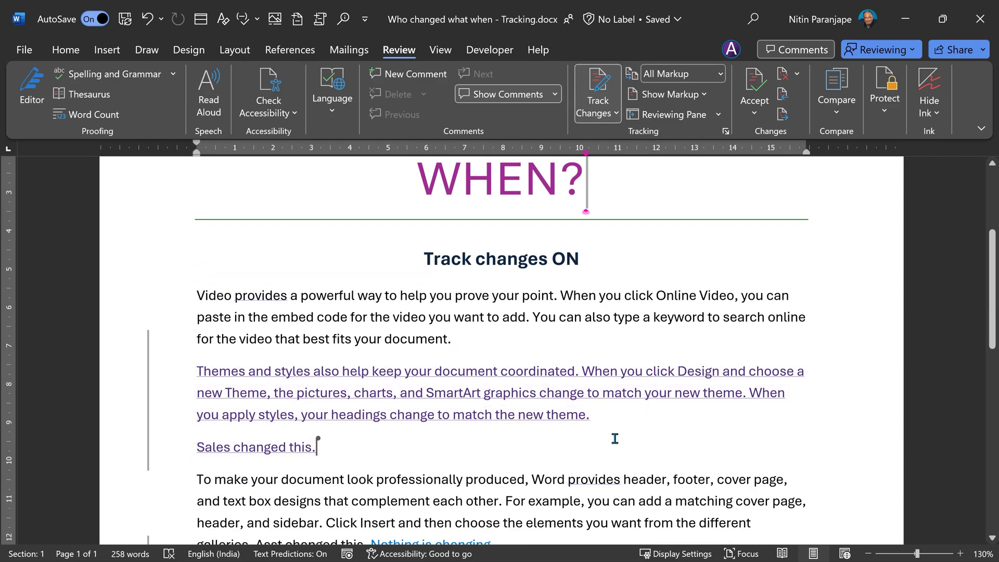
{"action": "left_click", "coordinate": [396, 439]}
{"action": "mouse_move", "coordinate": [373, 411]}
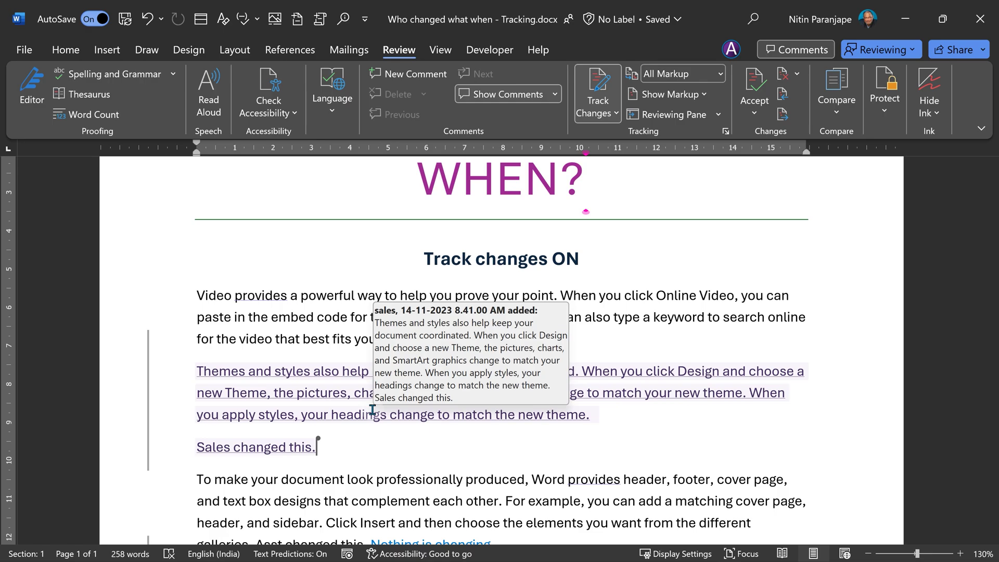
{"action": "key", "text": "alt+Tab"}
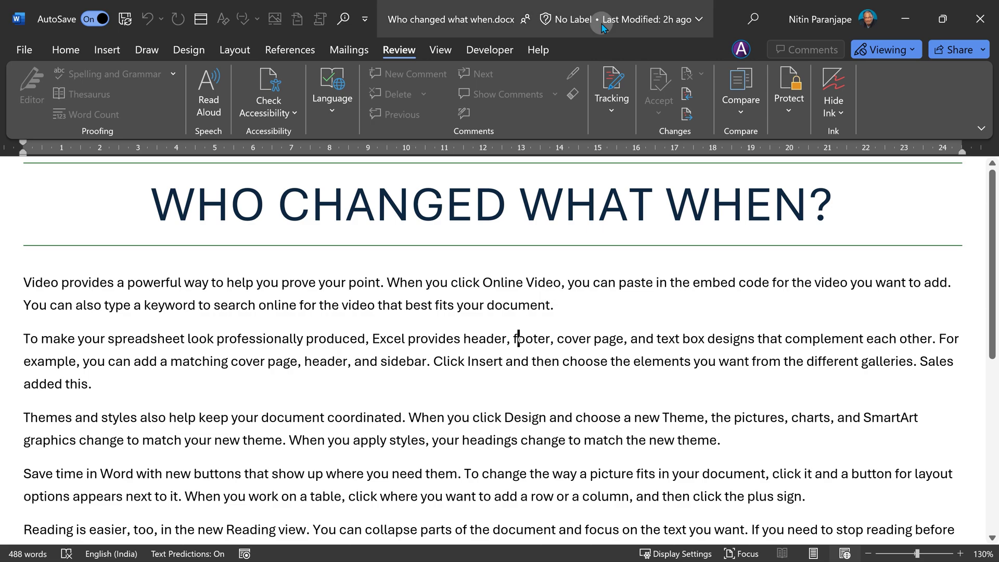
Open the 01:23 PM version and step through its edits: spreadsheet, document, Excel, Word.
{"action": "left_click", "coordinate": [698, 19]}
{"action": "left_click", "coordinate": [449, 281]}
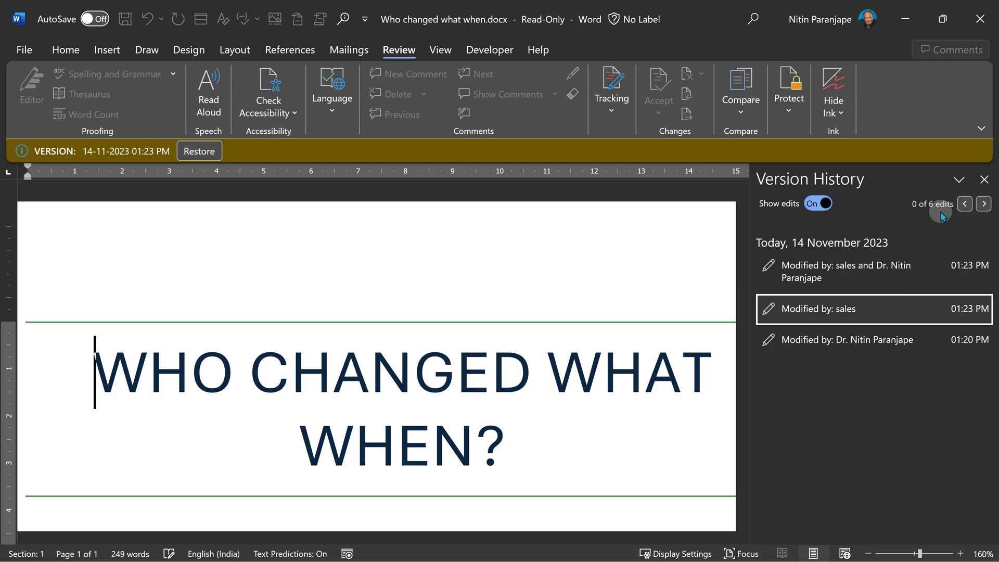
{"action": "left_click", "coordinate": [984, 204]}
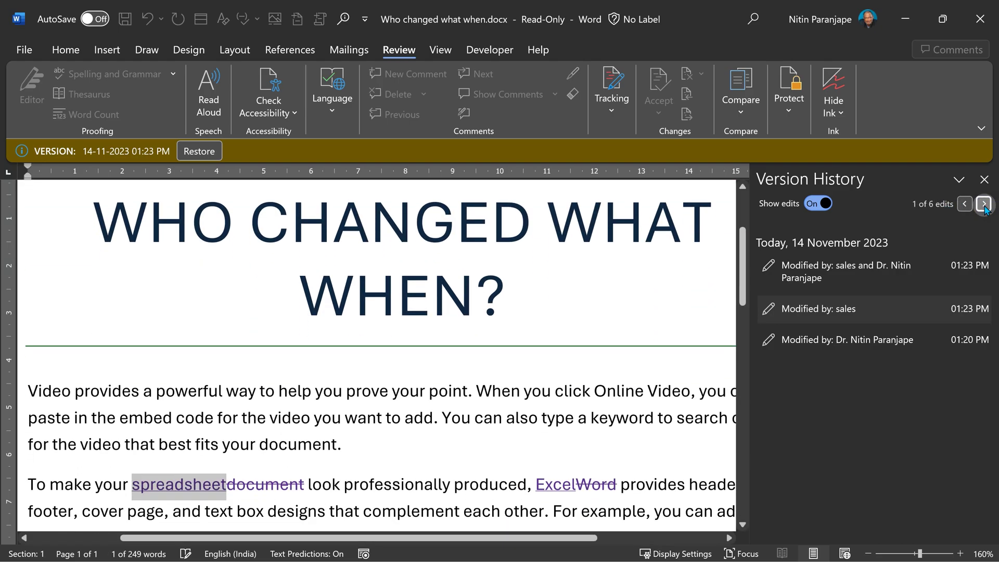
{"action": "left_click", "coordinate": [984, 204]}
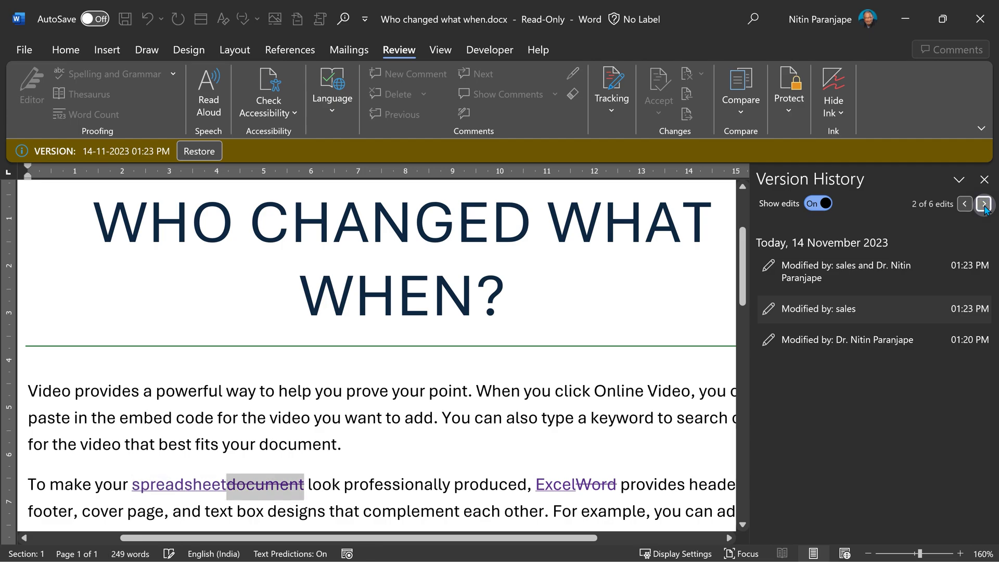
{"action": "left_click", "coordinate": [984, 204]}
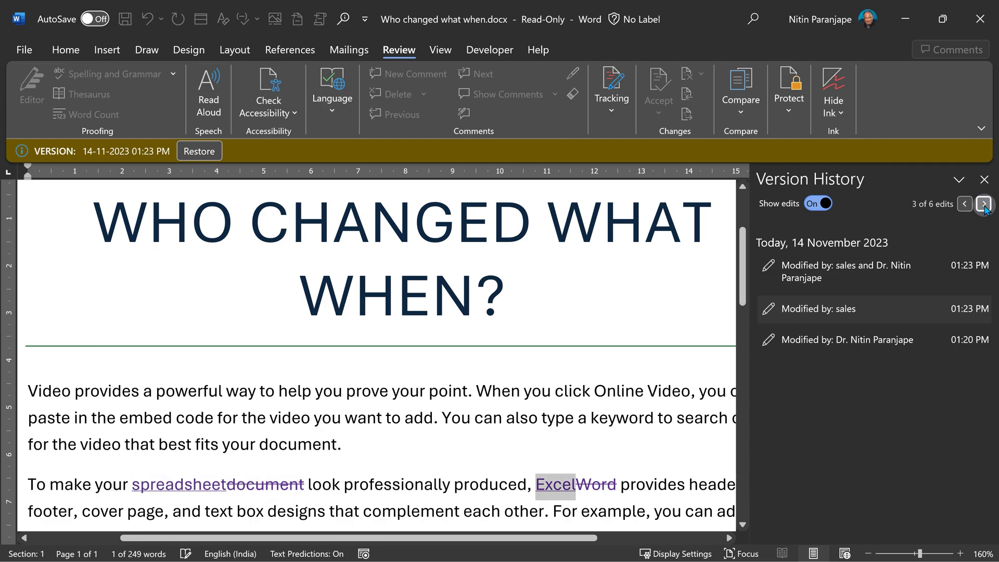
{"action": "left_click", "coordinate": [984, 205]}
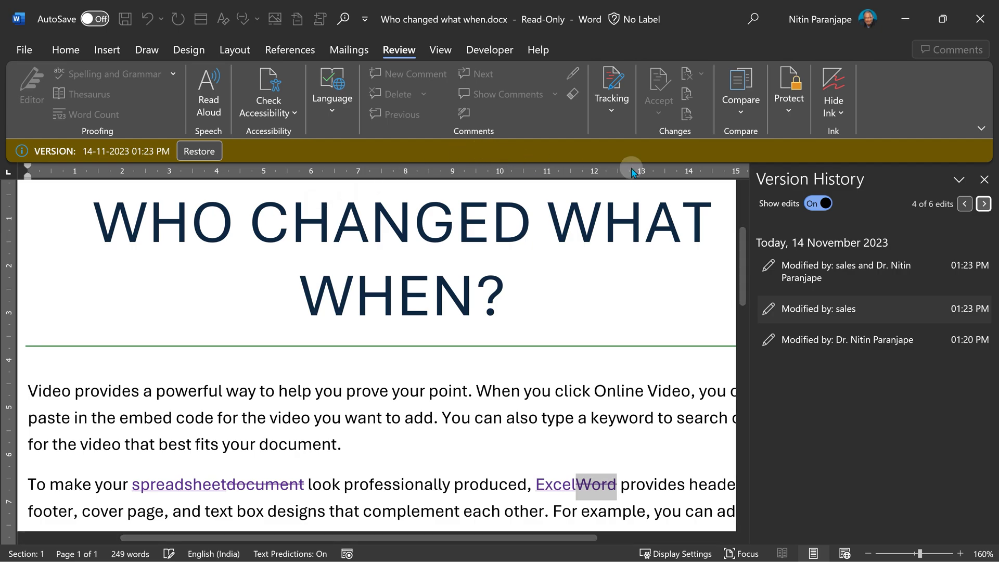
{"action": "left_click", "coordinate": [983, 204]}
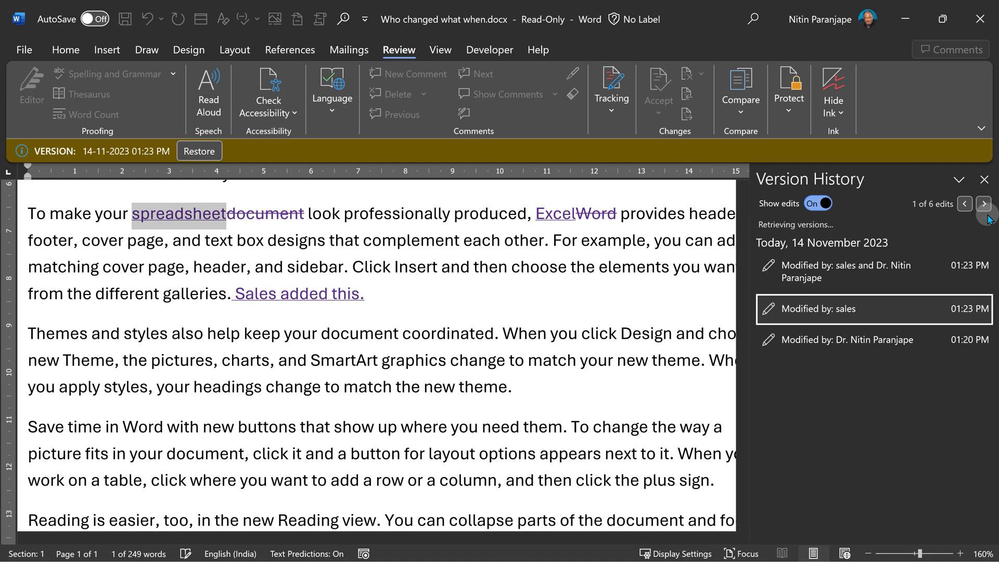
Open the Reviewing Pane and jump to the inserted 'Excel' and 'Asst added this.' revisions.
{"action": "left_click", "coordinate": [611, 99]}
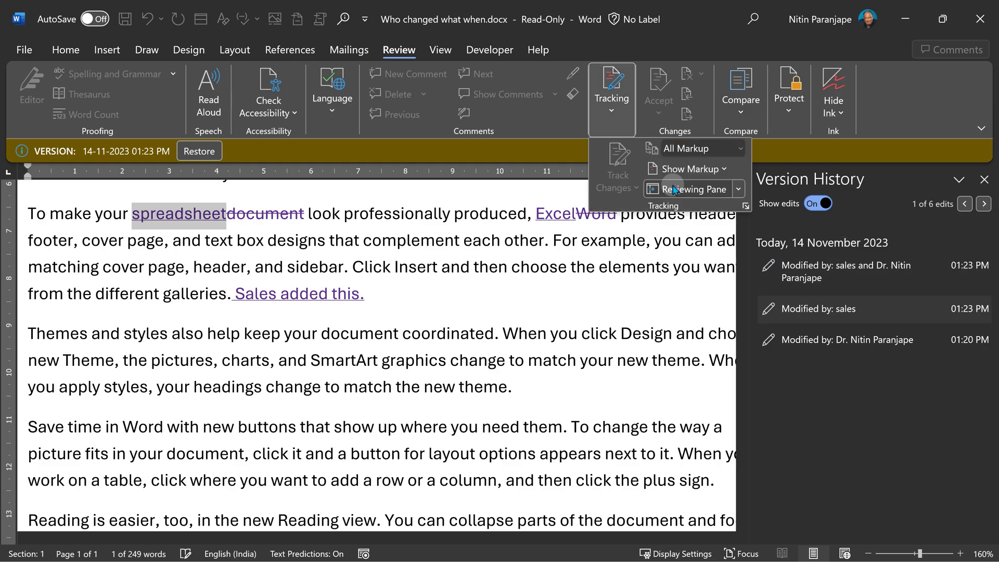
{"action": "left_click", "coordinate": [673, 189]}
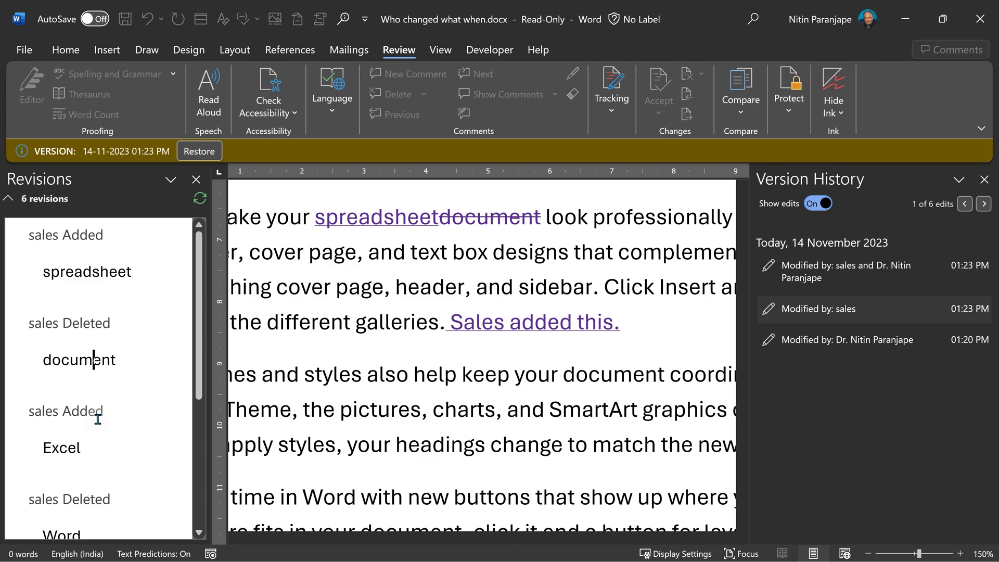
{"action": "left_click", "coordinate": [63, 451]}
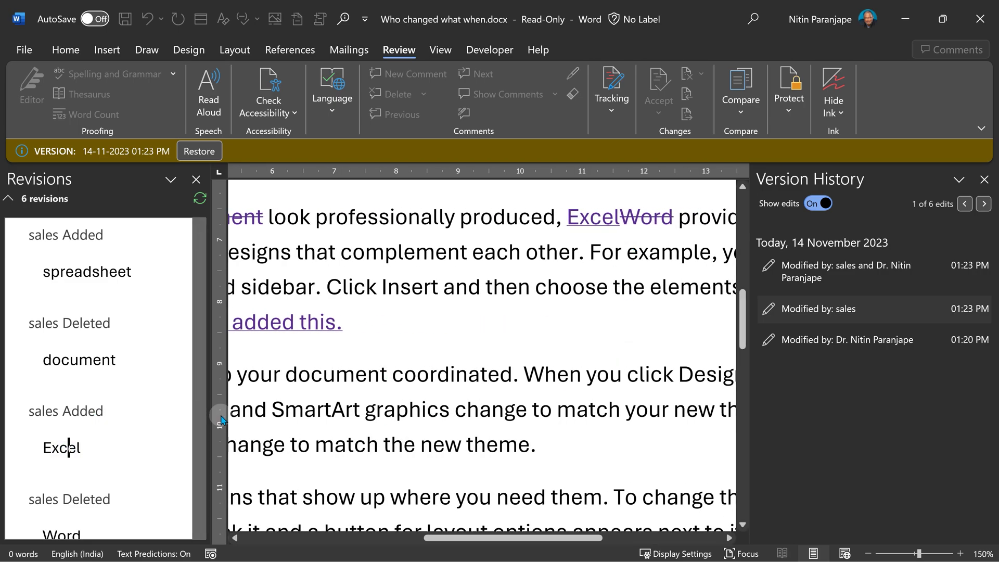
{"action": "scroll", "coordinate": [125, 448], "scroll_direction": "down", "scroll_amount": 2}
{"action": "scroll", "coordinate": [125, 448], "scroll_direction": "down", "scroll_amount": 3}
{"action": "left_click", "coordinate": [92, 481]}
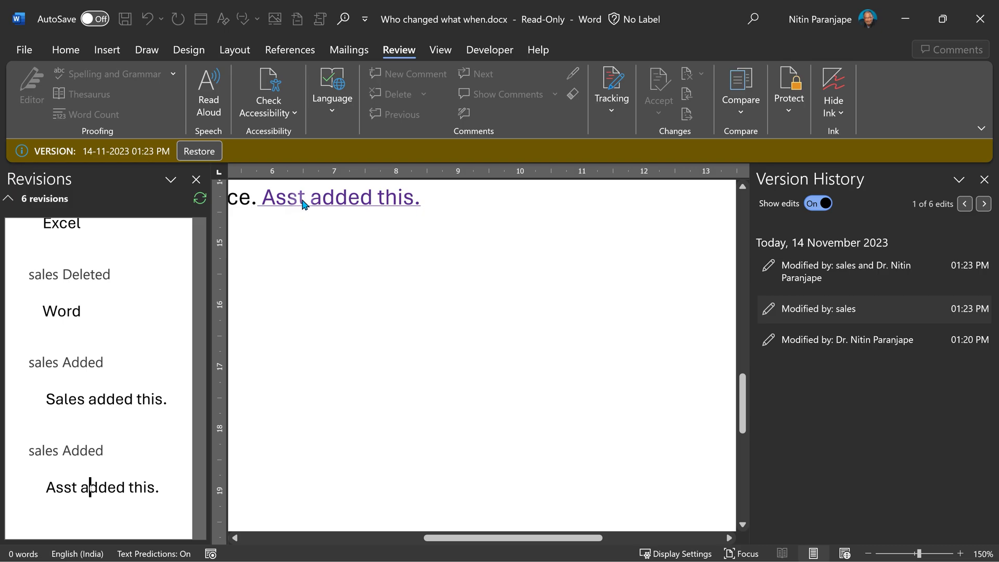
{"action": "mouse_move", "coordinate": [303, 204]}
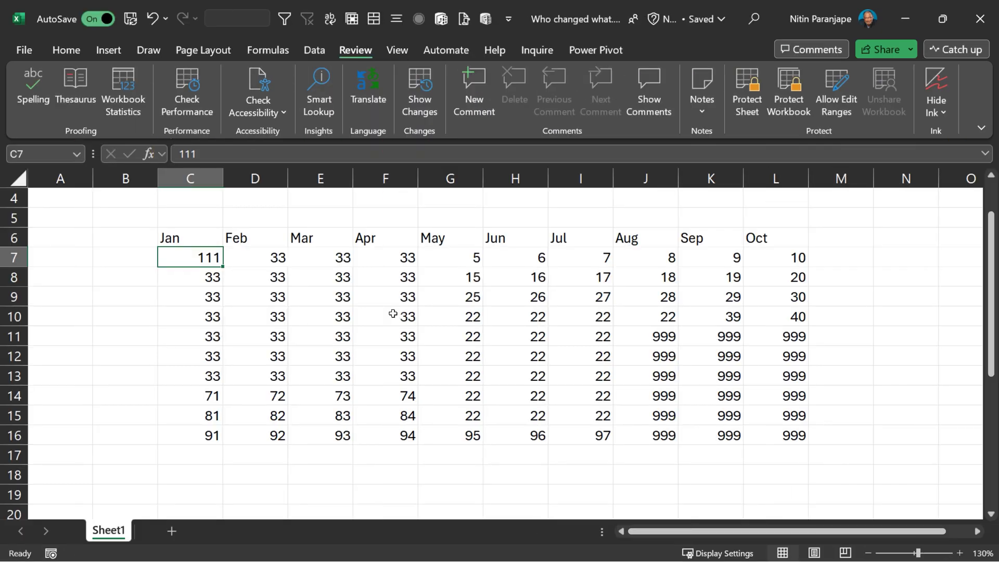
Open the workbook's Show Changes pane and filter it to the range C7:D11.
{"action": "left_click", "coordinate": [424, 293]}
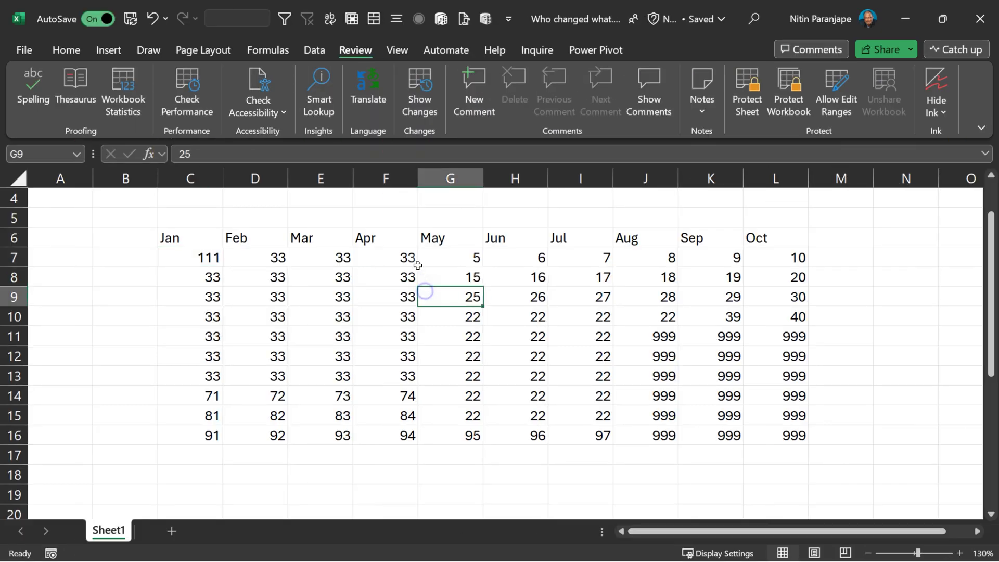
{"action": "left_click", "coordinate": [411, 114]}
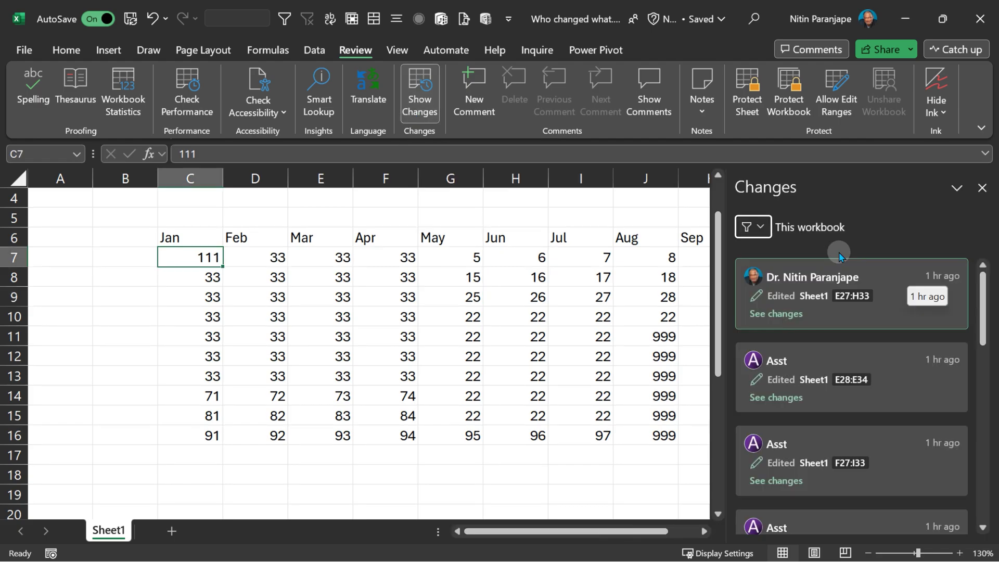
{"action": "left_click_drag", "start_coordinate": [190, 257], "coordinate": [255, 336]}
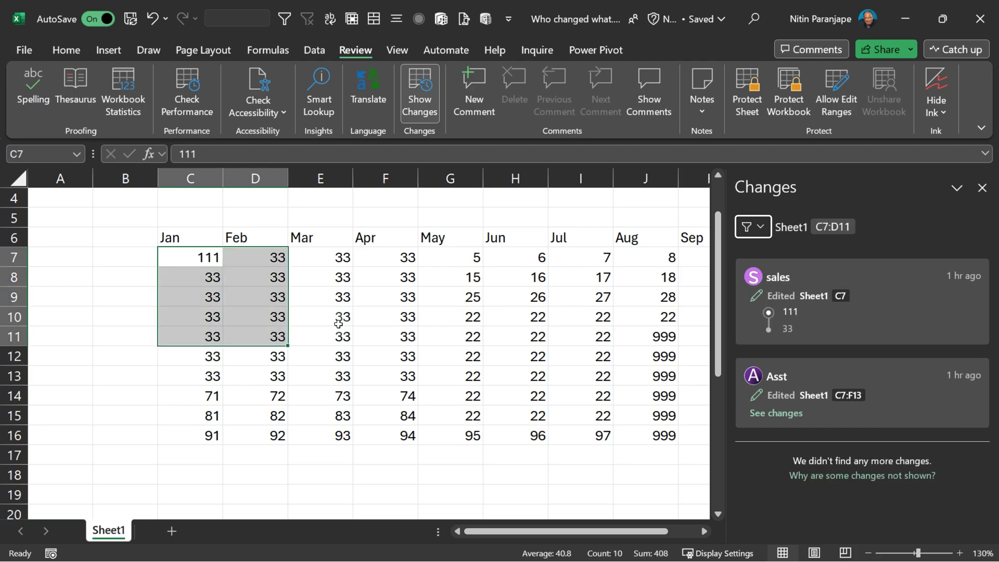
Review the edit history of cell C7 only, then bring up the workbook's Version History.
{"action": "left_click", "coordinate": [336, 319]}
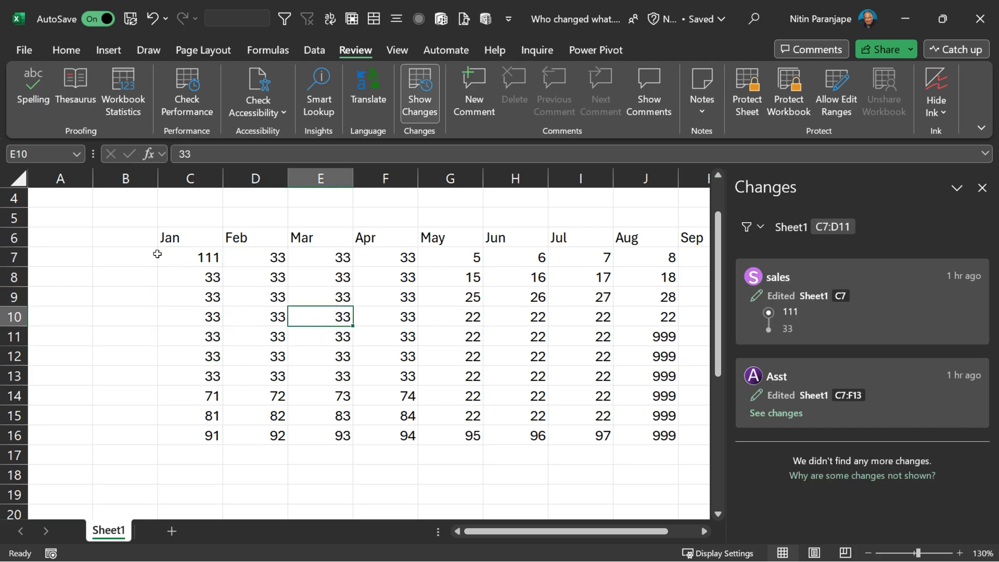
{"action": "left_click", "coordinate": [172, 254]}
{"action": "right_click", "coordinate": [170, 258]}
{"action": "scroll", "coordinate": [201, 292], "scroll_direction": "down", "scroll_amount": 1}
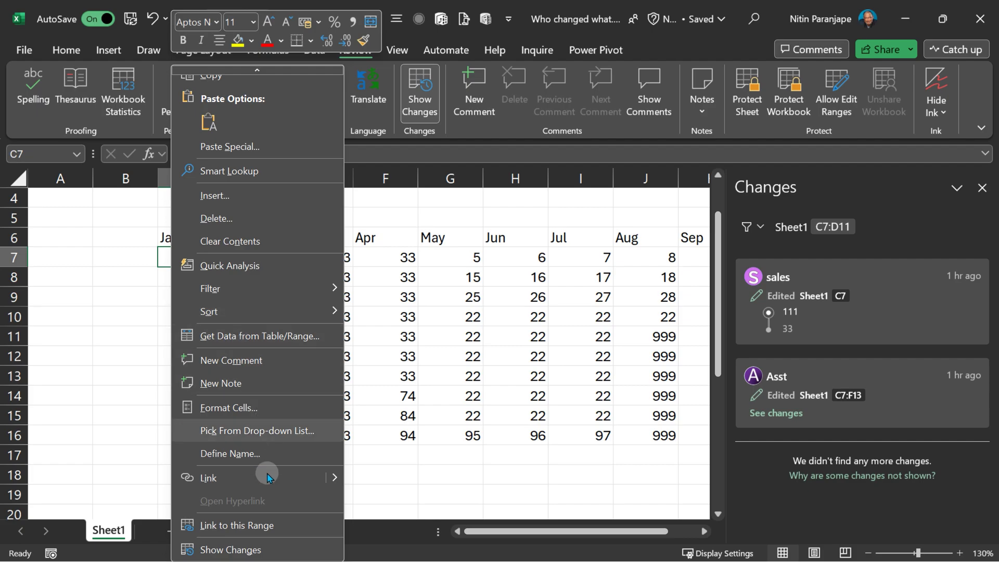
{"action": "left_click", "coordinate": [245, 547]}
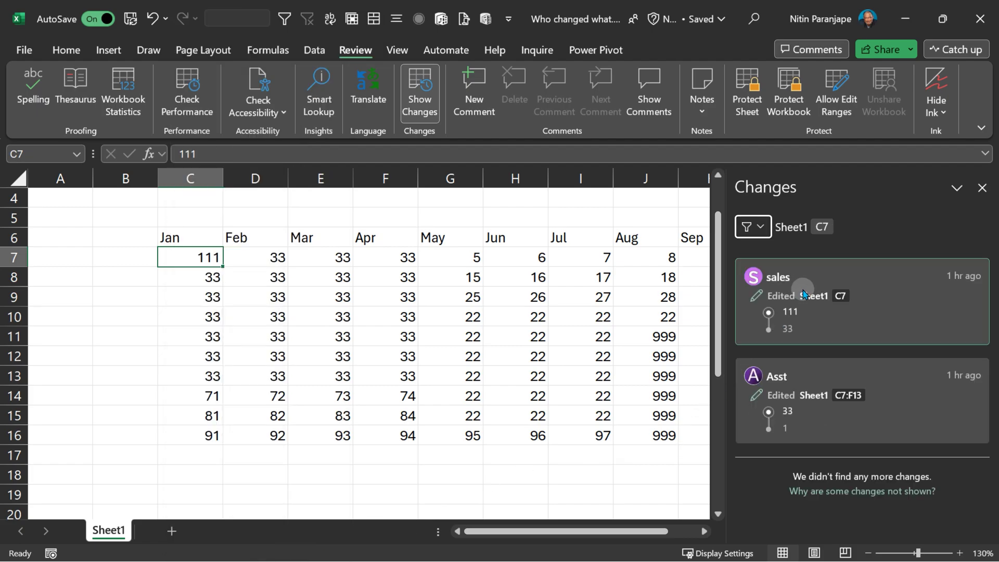
{"action": "left_click", "coordinate": [819, 427]}
{"action": "left_click", "coordinate": [826, 344]}
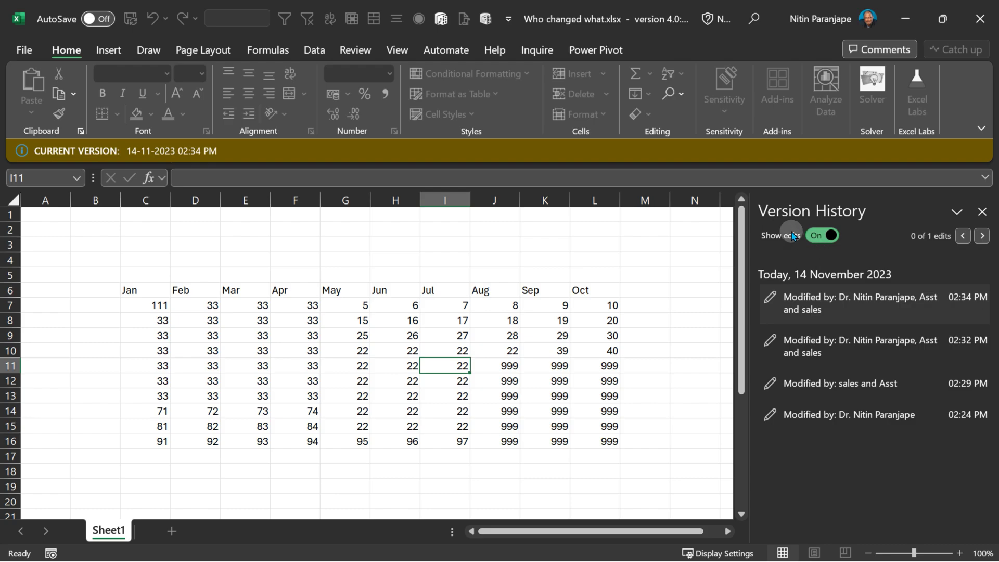
Open the 02:32 PM version, step through its first edits, and select K11 in the 999 block.
{"action": "left_click", "coordinate": [828, 347]}
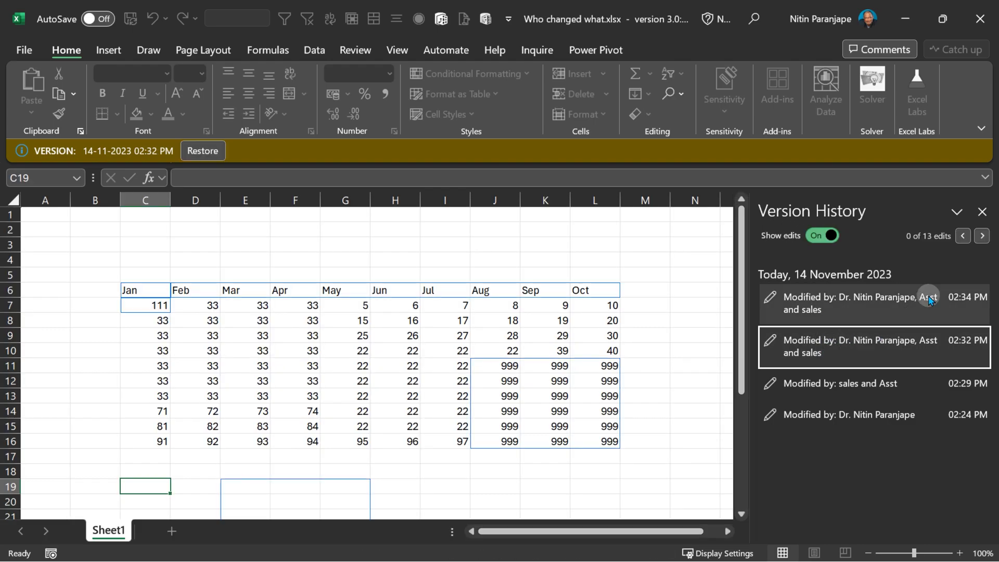
{"action": "left_click", "coordinate": [981, 236]}
{"action": "left_click", "coordinate": [981, 236]}
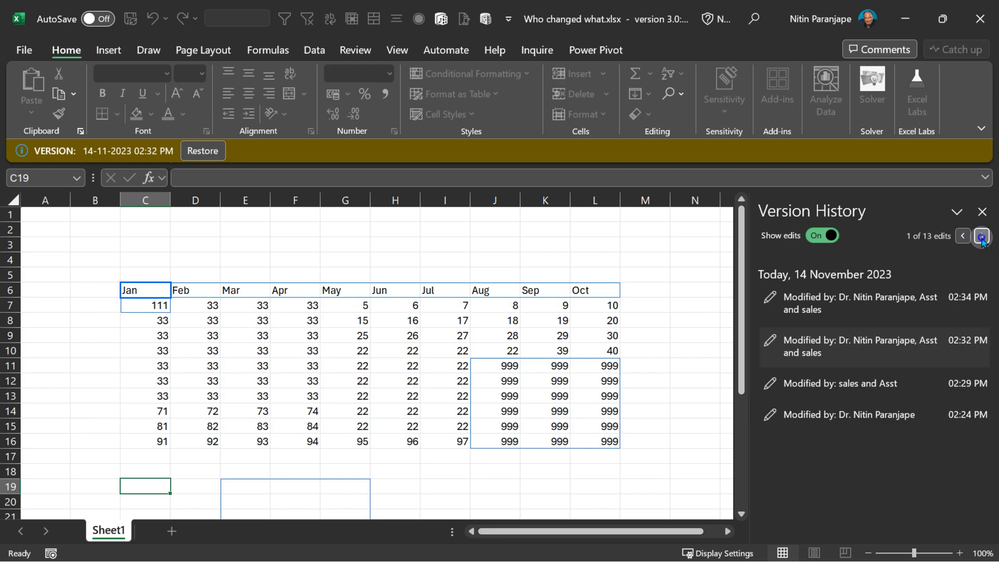
{"action": "left_click", "coordinate": [982, 237]}
{"action": "left_click", "coordinate": [982, 237]}
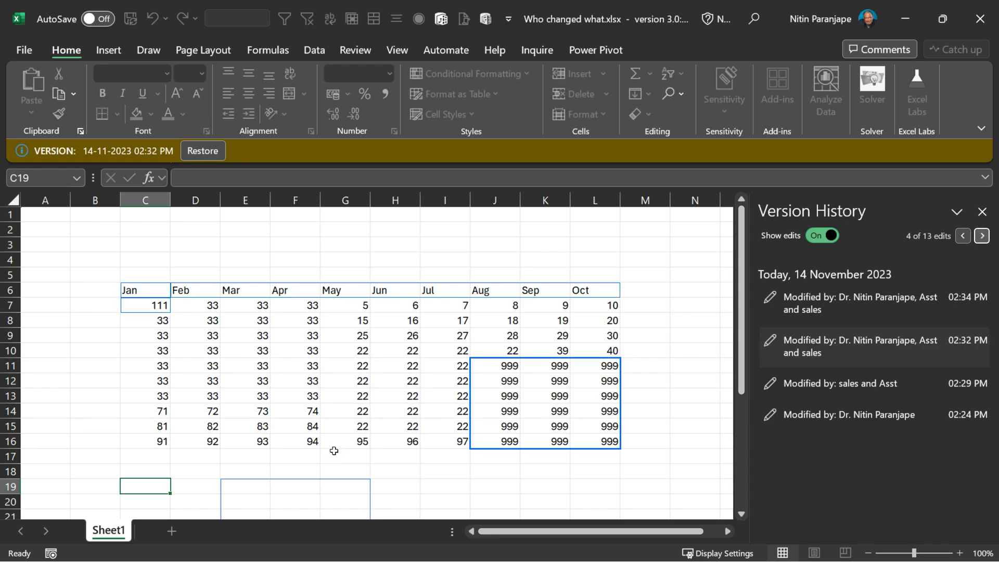
{"action": "left_click", "coordinate": [534, 369]}
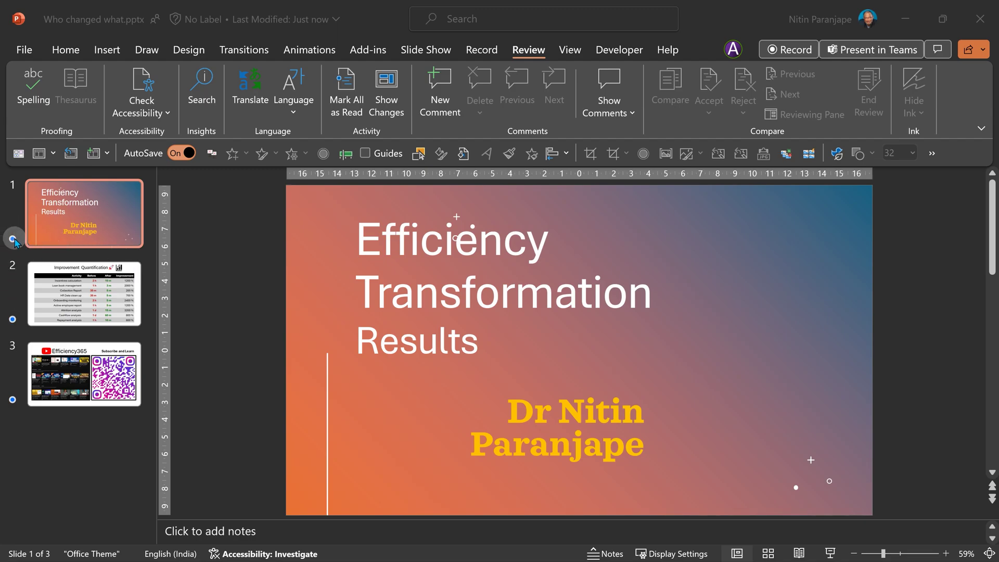
Turn on Show Changes and check slide 2's table marker, modified 2 minutes ago.
{"action": "left_click", "coordinate": [12, 240]}
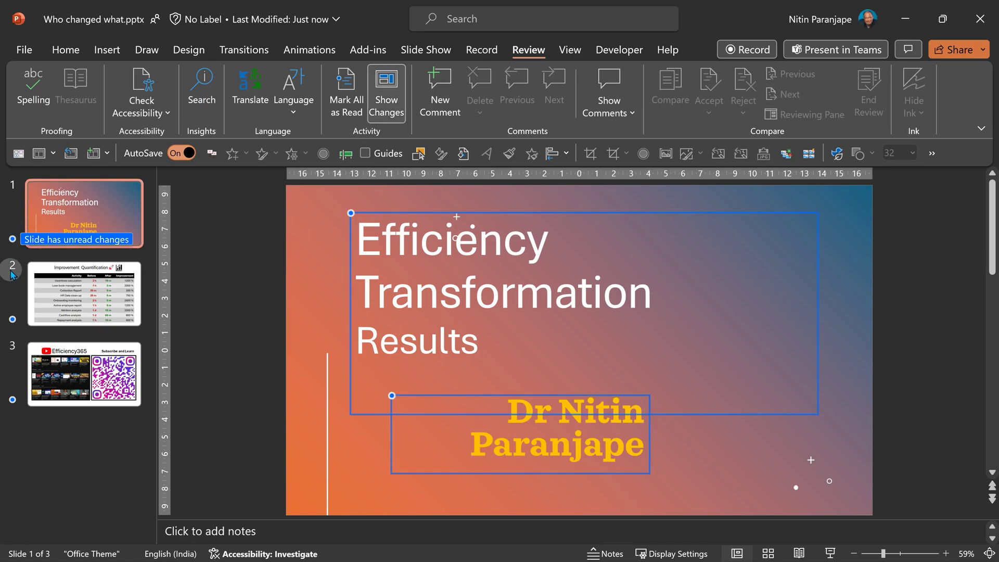
{"action": "scroll", "coordinate": [605, 225], "scroll_direction": "down", "scroll_amount": 1}
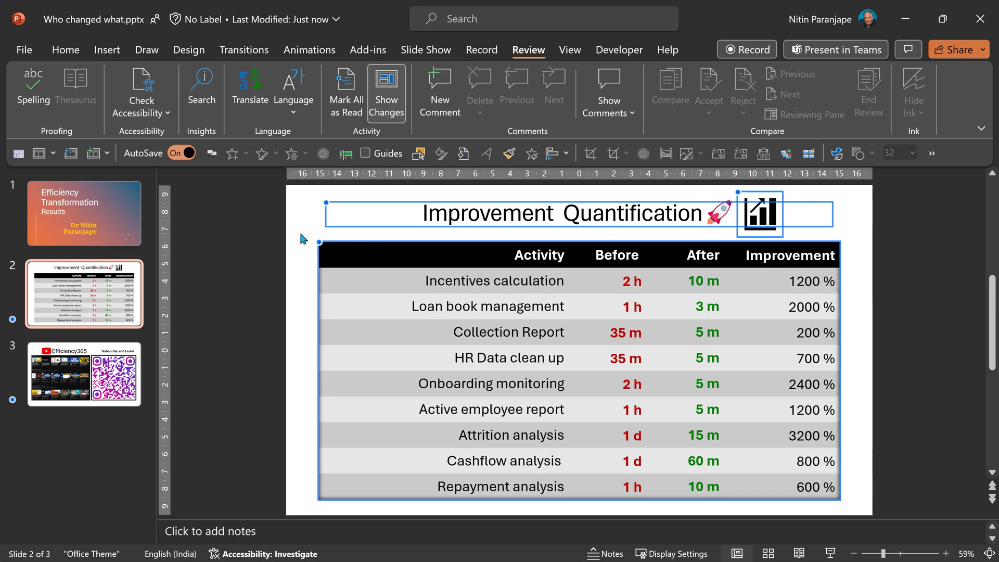
{"action": "mouse_move", "coordinate": [319, 246]}
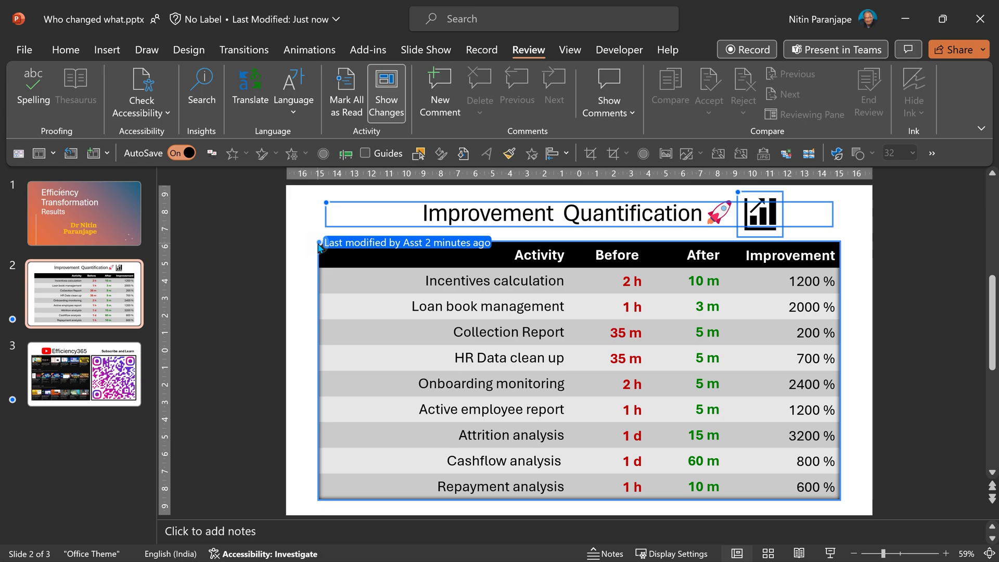
{"action": "left_click", "coordinate": [541, 43]}
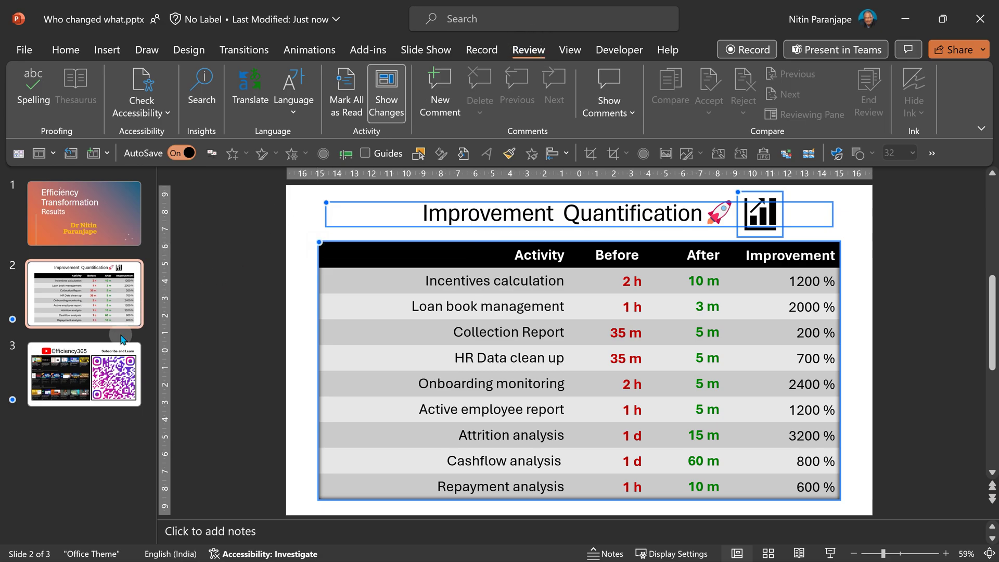
Open the presentation's 04:10 PM version read-only from Version History.
{"action": "left_click", "coordinate": [262, 19]}
{"action": "left_click", "coordinate": [128, 292]}
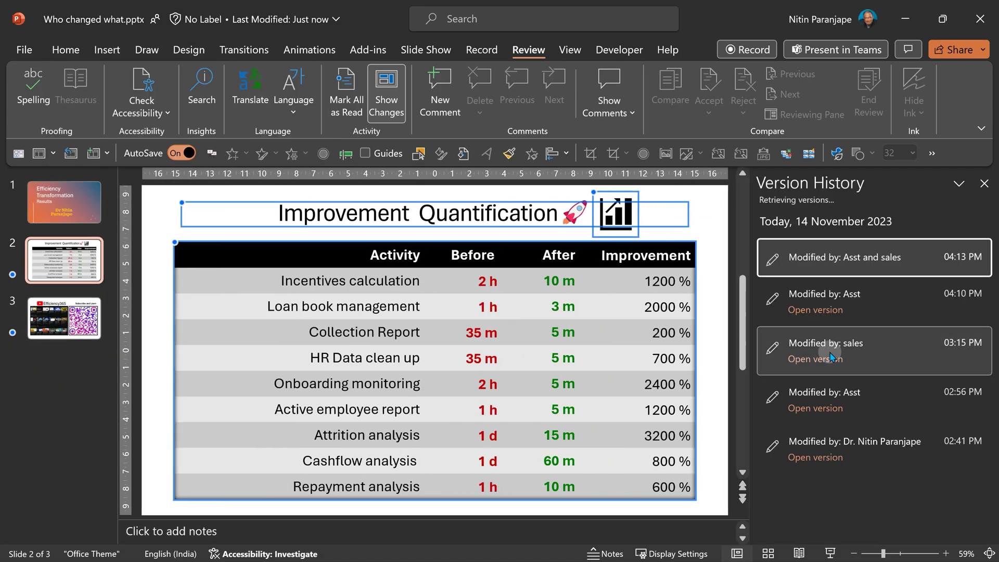
{"action": "left_click", "coordinate": [854, 310]}
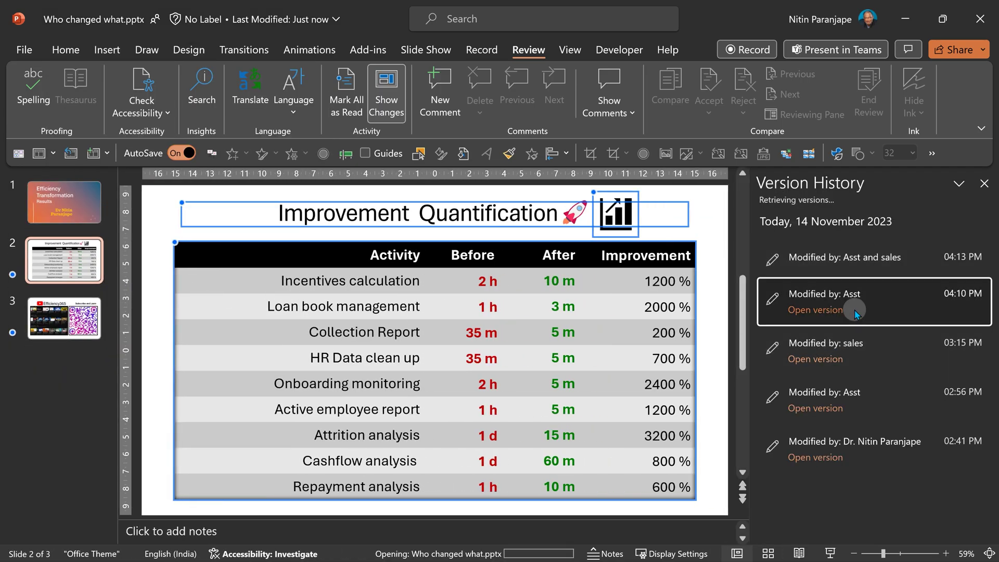